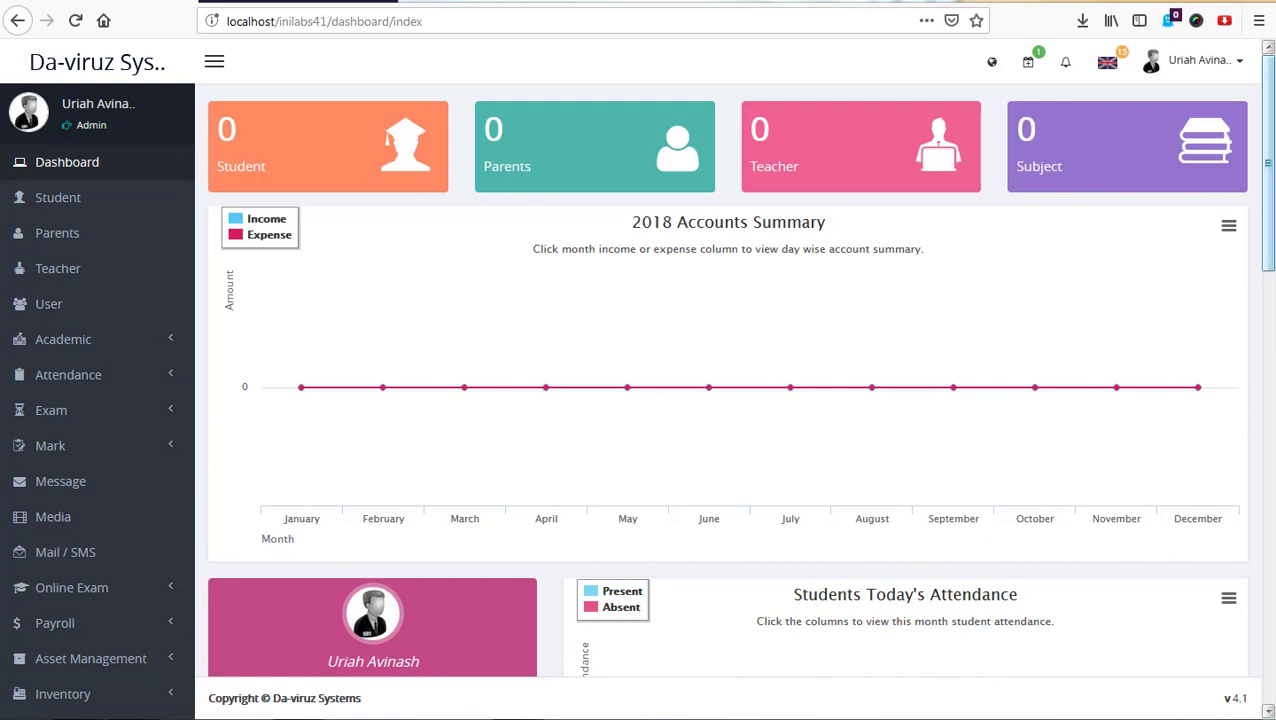
Open Settings > General Setting in the v4.1 install.
key(ctrl+Tab)
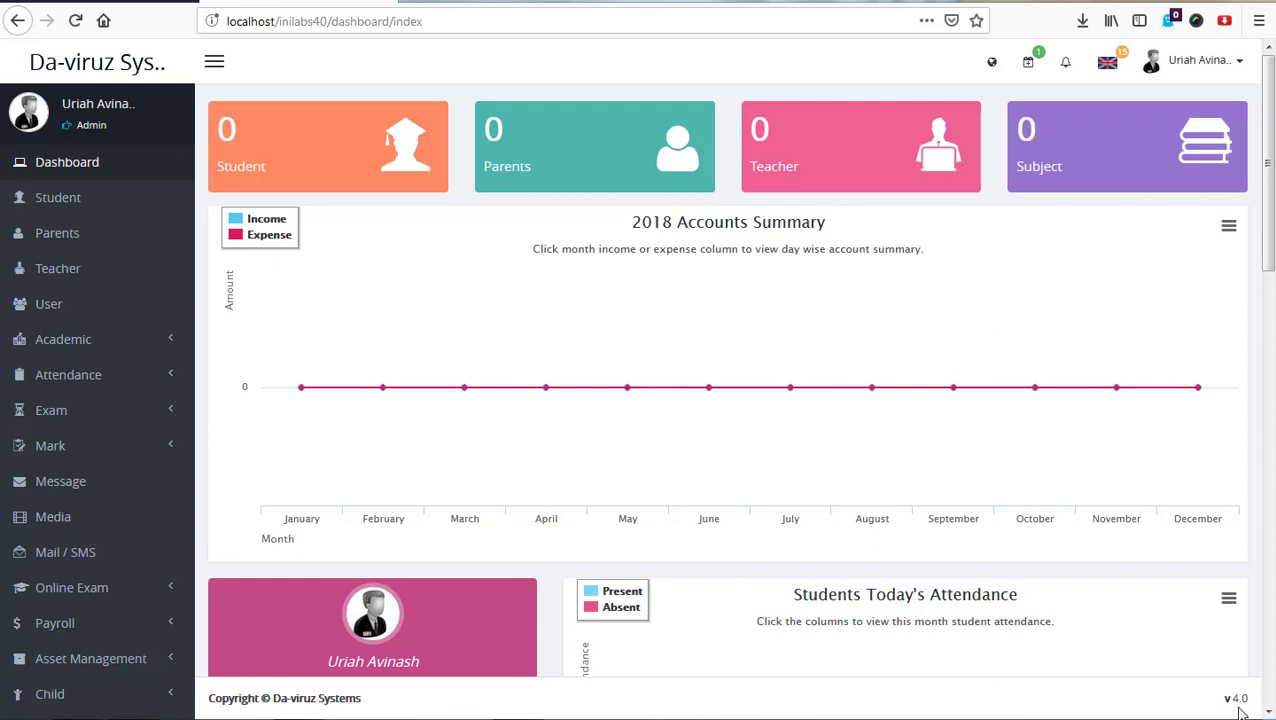
click(143, 3)
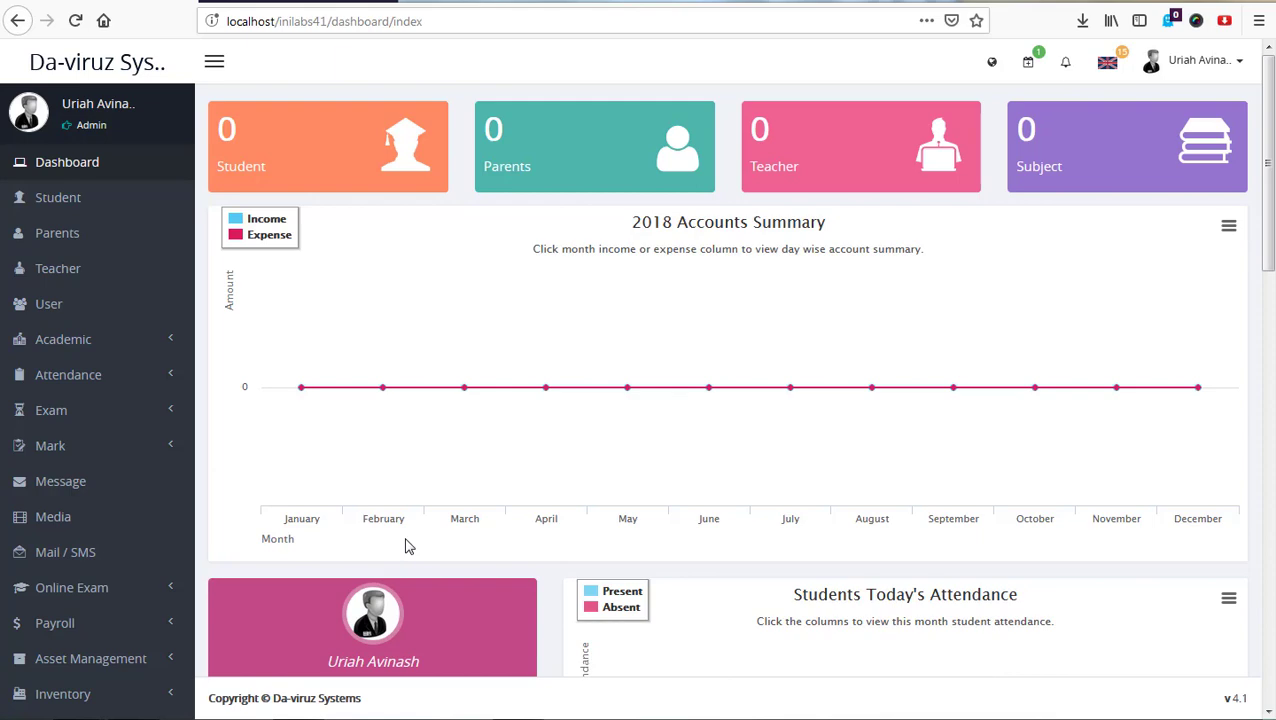
scroll(407, 541, down, 5)
scroll(405, 544, down, 4)
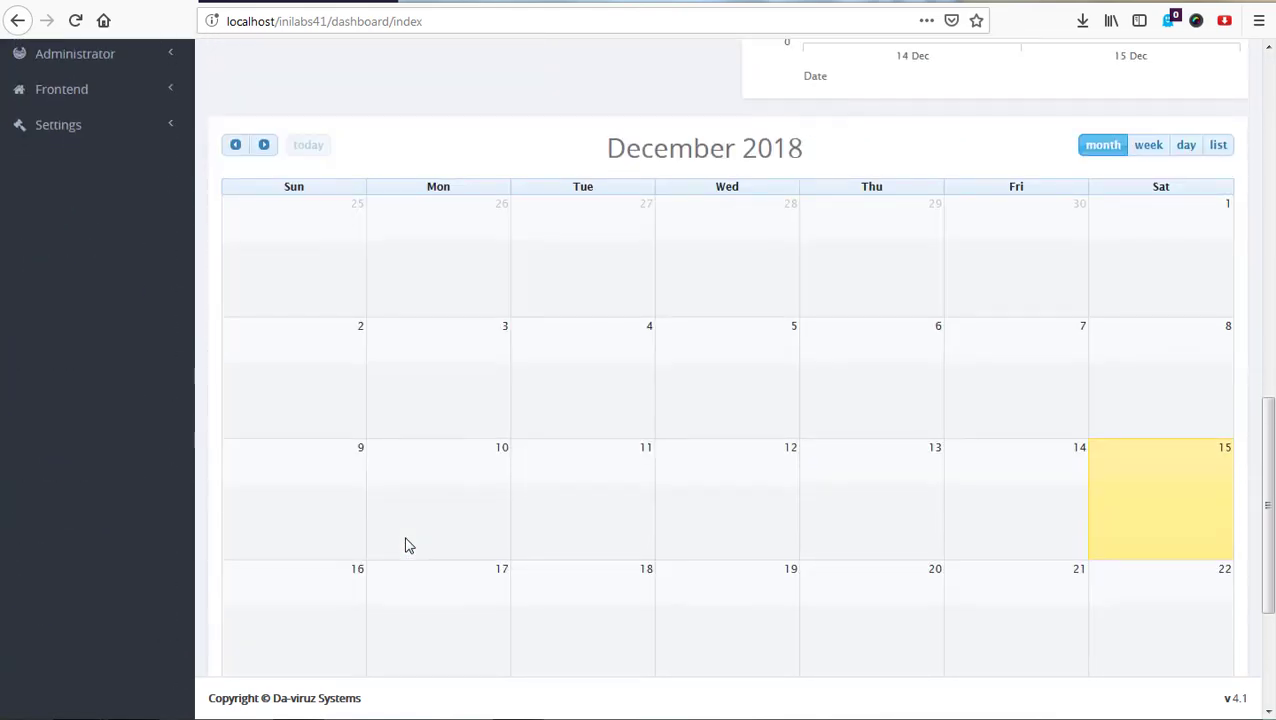
scroll(405, 544, up, 3)
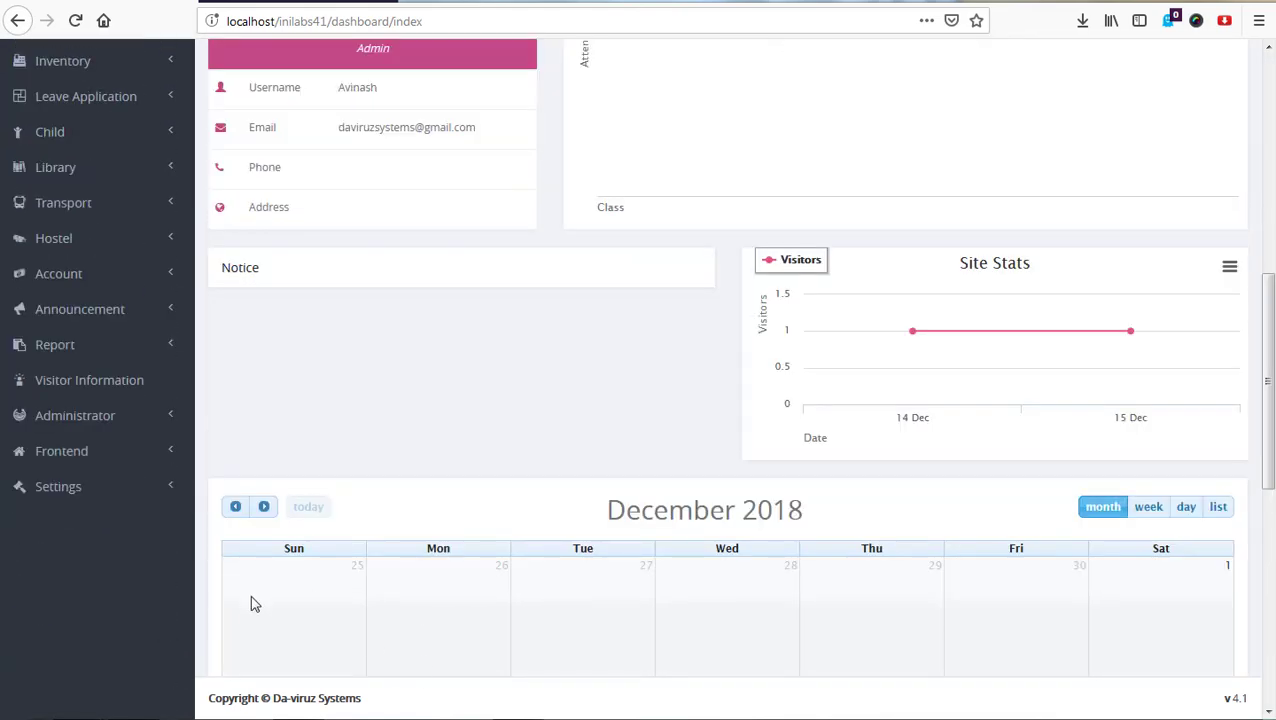
click(148, 485)
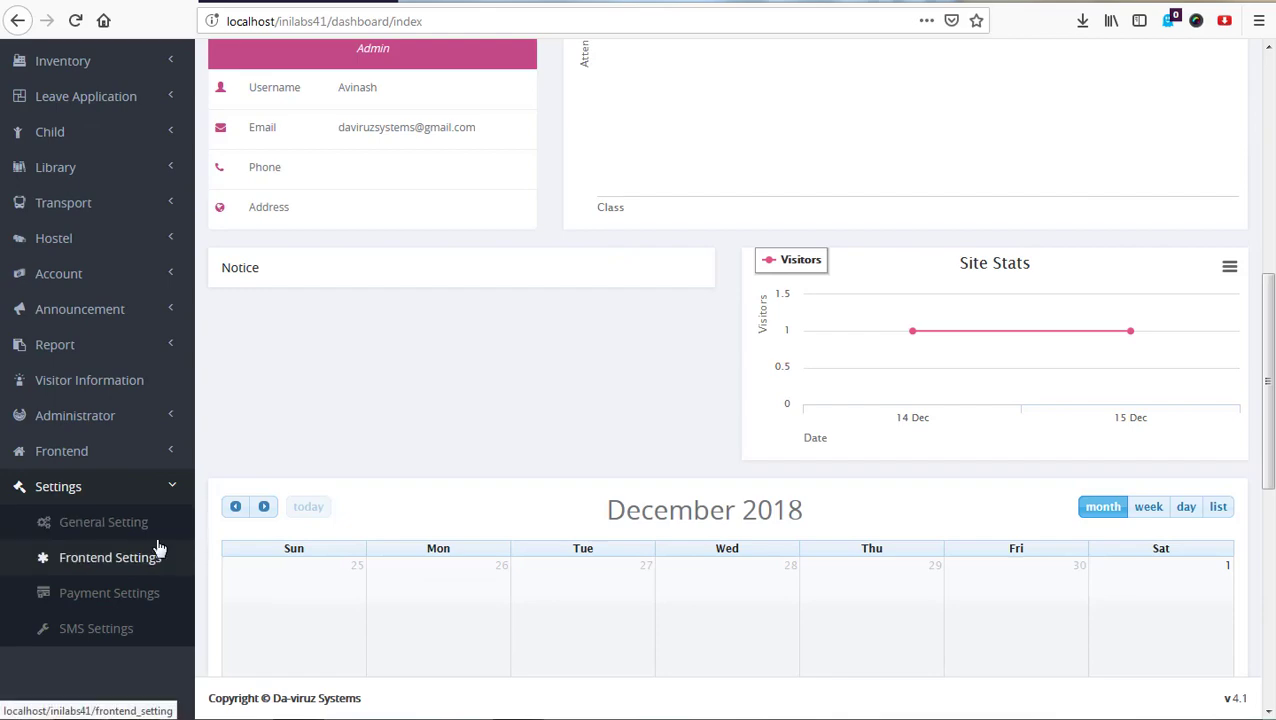
click(112, 530)
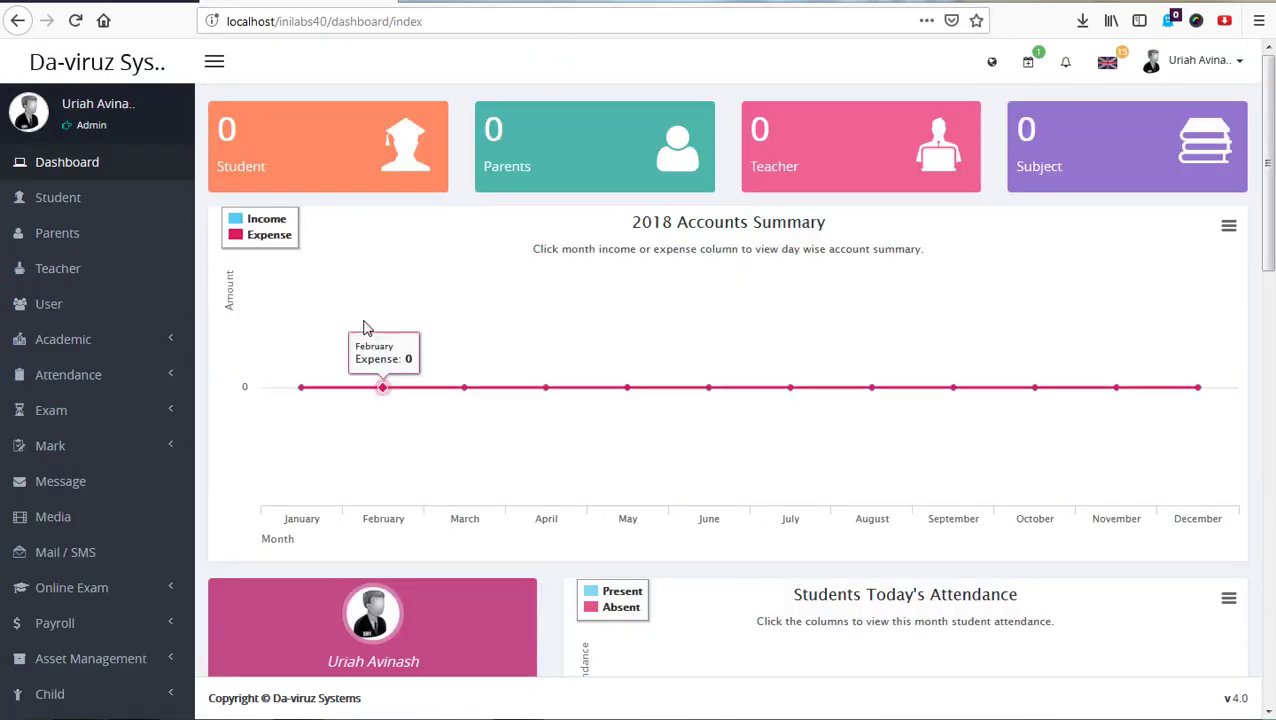
Open Settings > General Setting in the v4.0 install.
scroll(365, 328, down, 9)
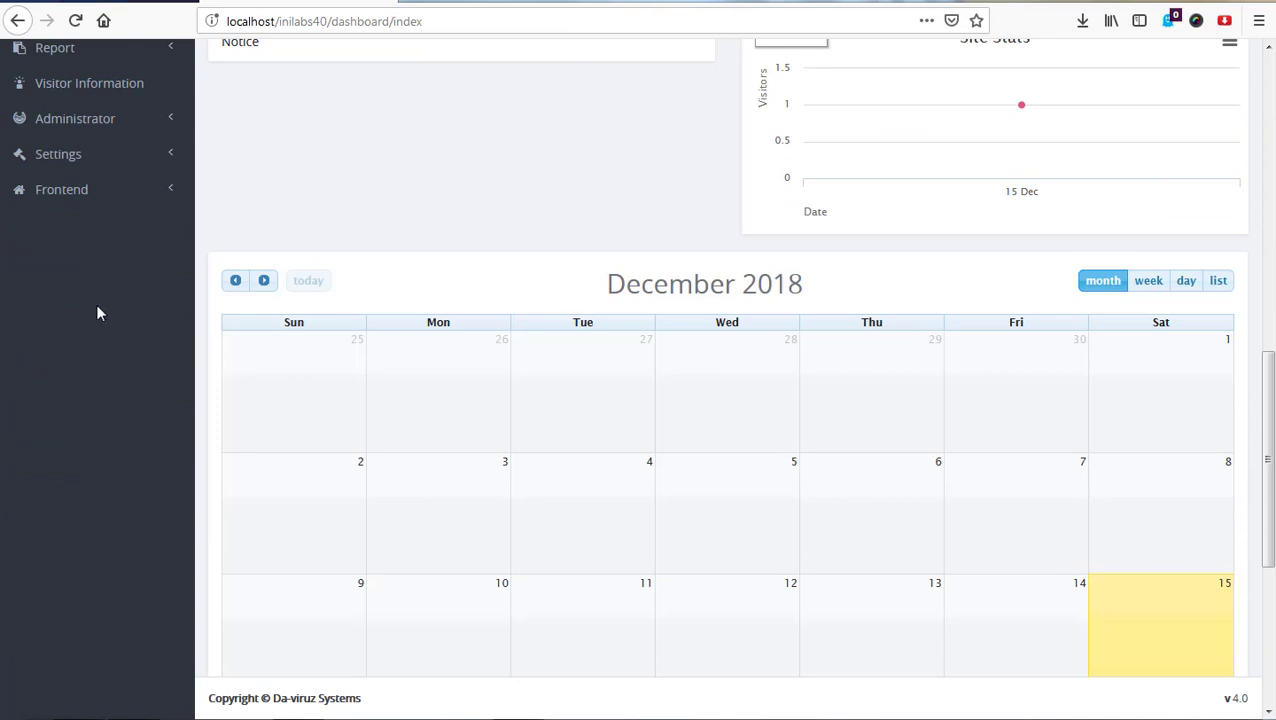
click(148, 166)
click(103, 200)
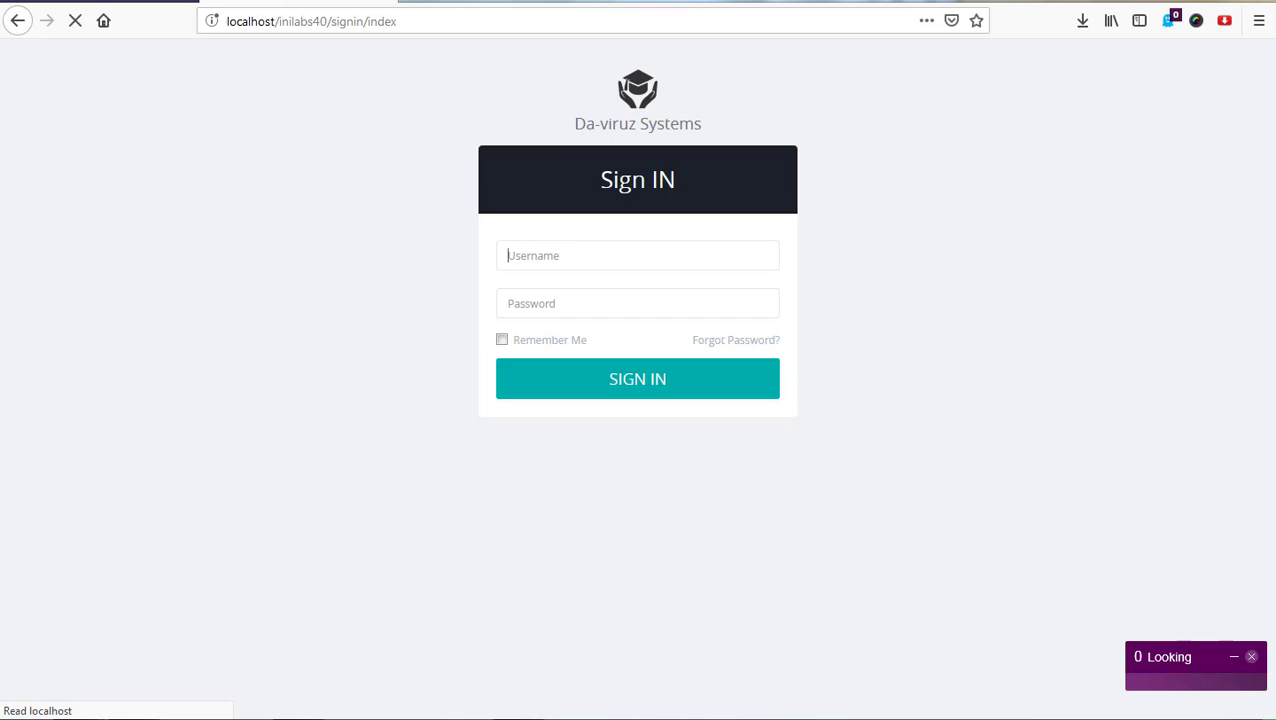
Load the v4.0 install's sign-in page and sign in with the saved admin login.
click(570, 256)
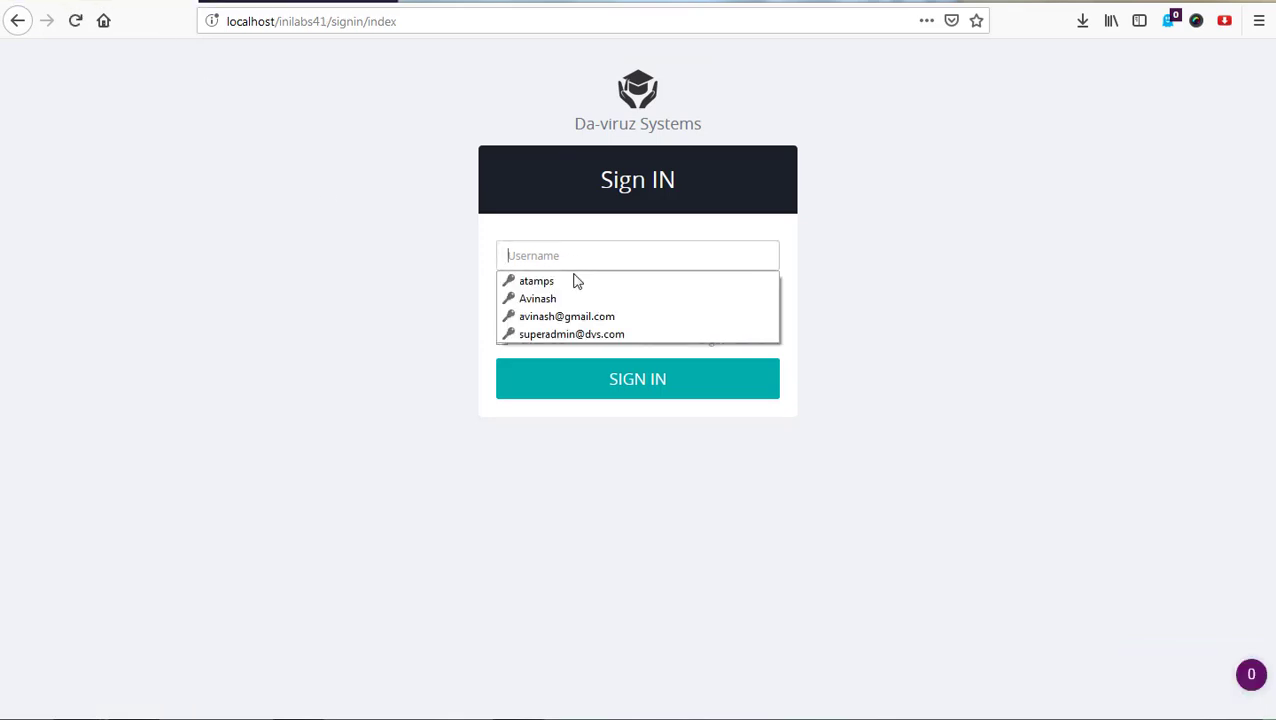
click(570, 298)
click(333, 21)
key(BackSpace)
text(0)
key(Return)
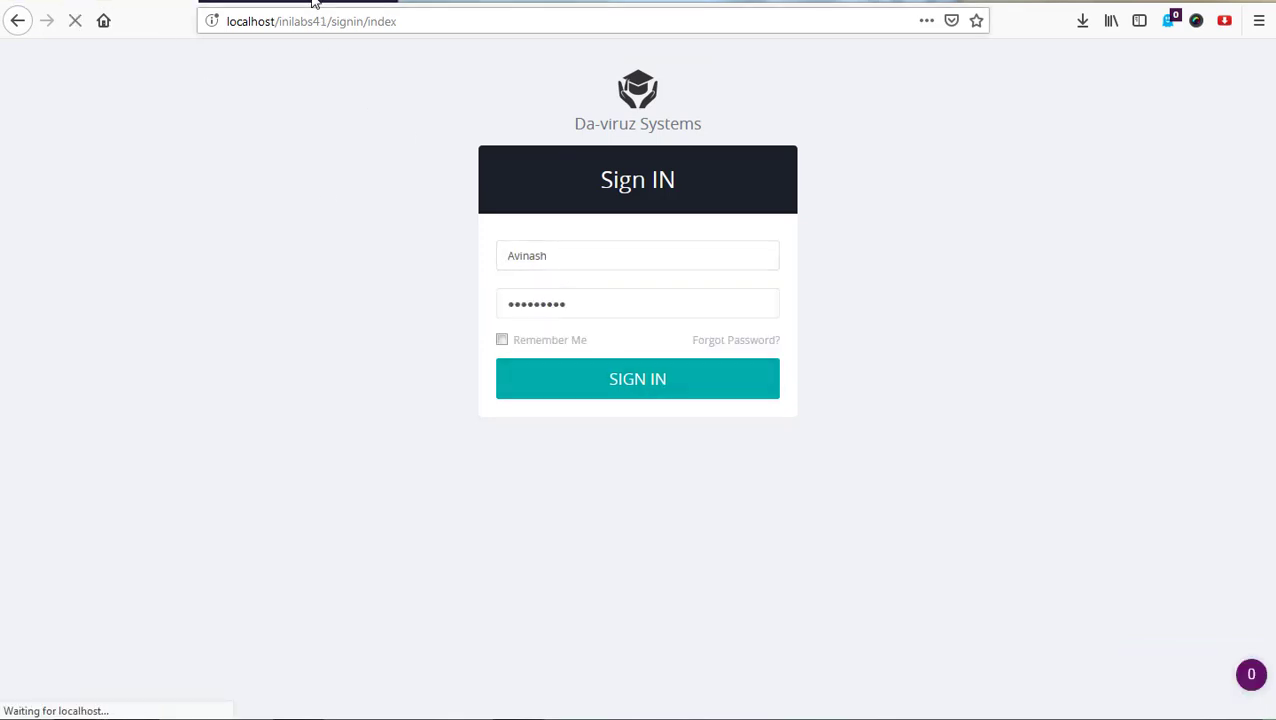
click(587, 300)
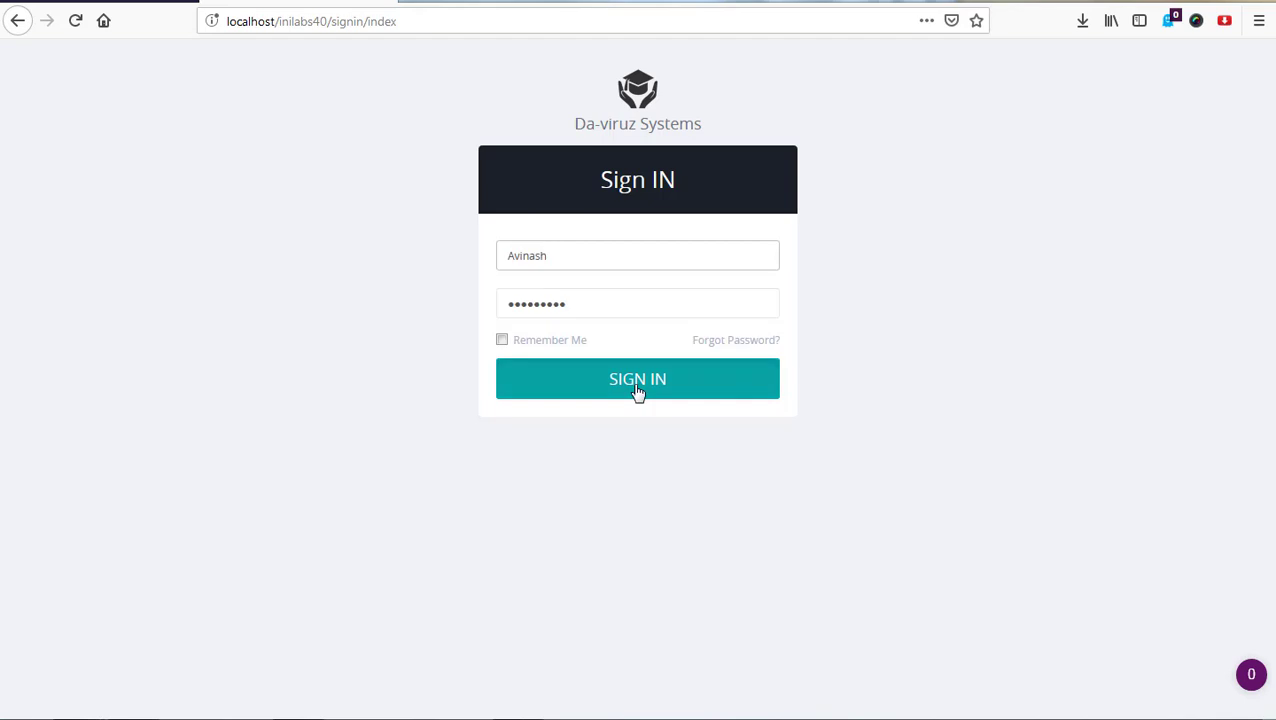
click(637, 389)
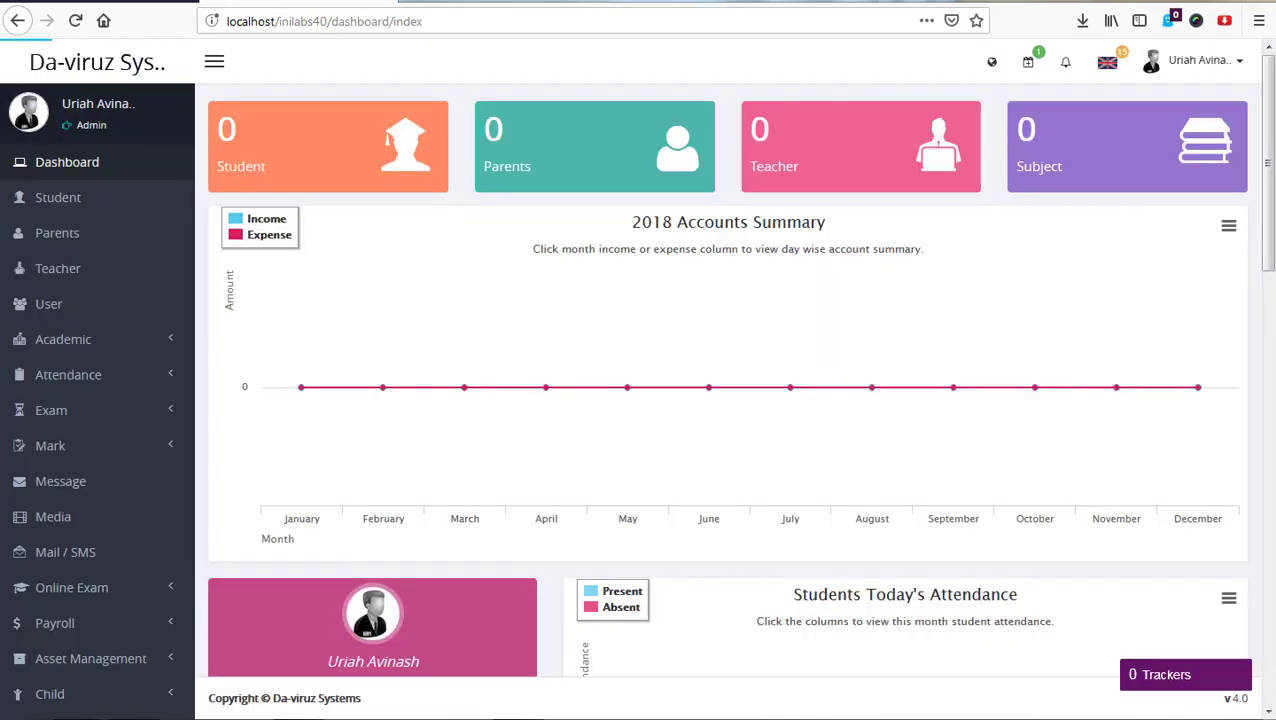
Open the v4.0 General Setting page, showing site title Da-viruz Systems and currency GHc.
scroll(103, 424, down, 5)
scroll(90, 440, down, 5)
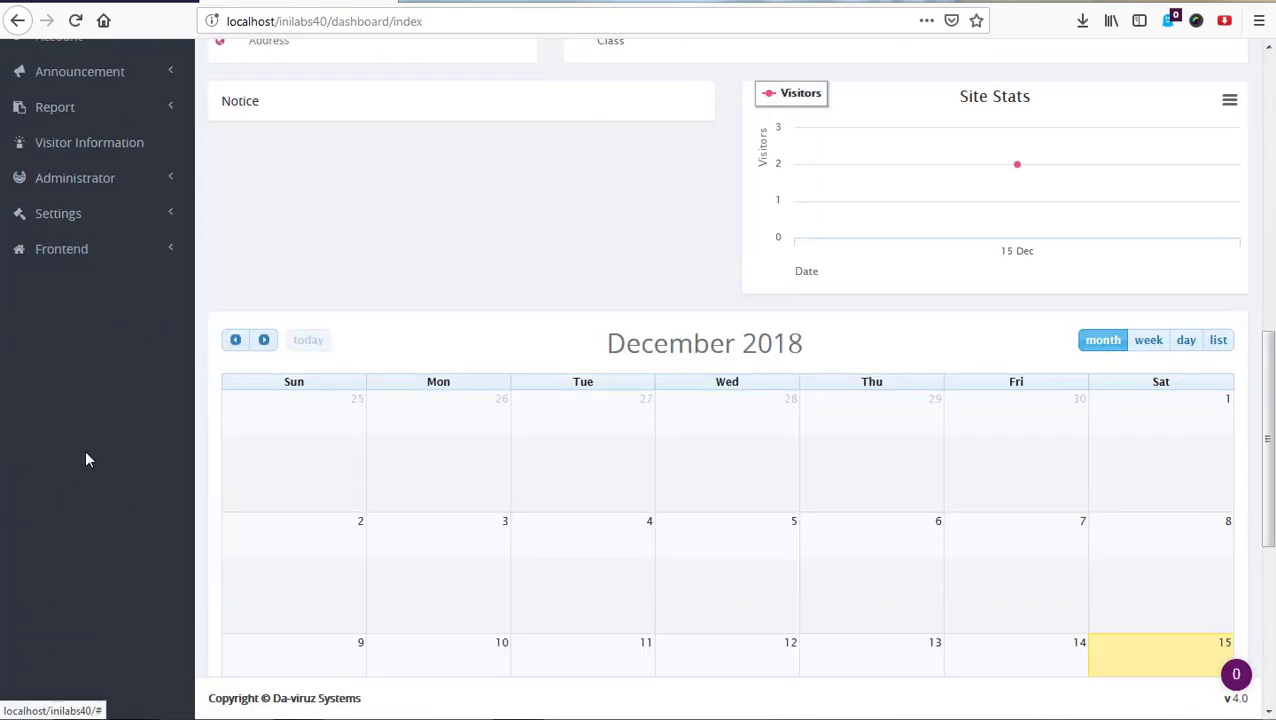
scroll(83, 213, up, 3)
click(111, 289)
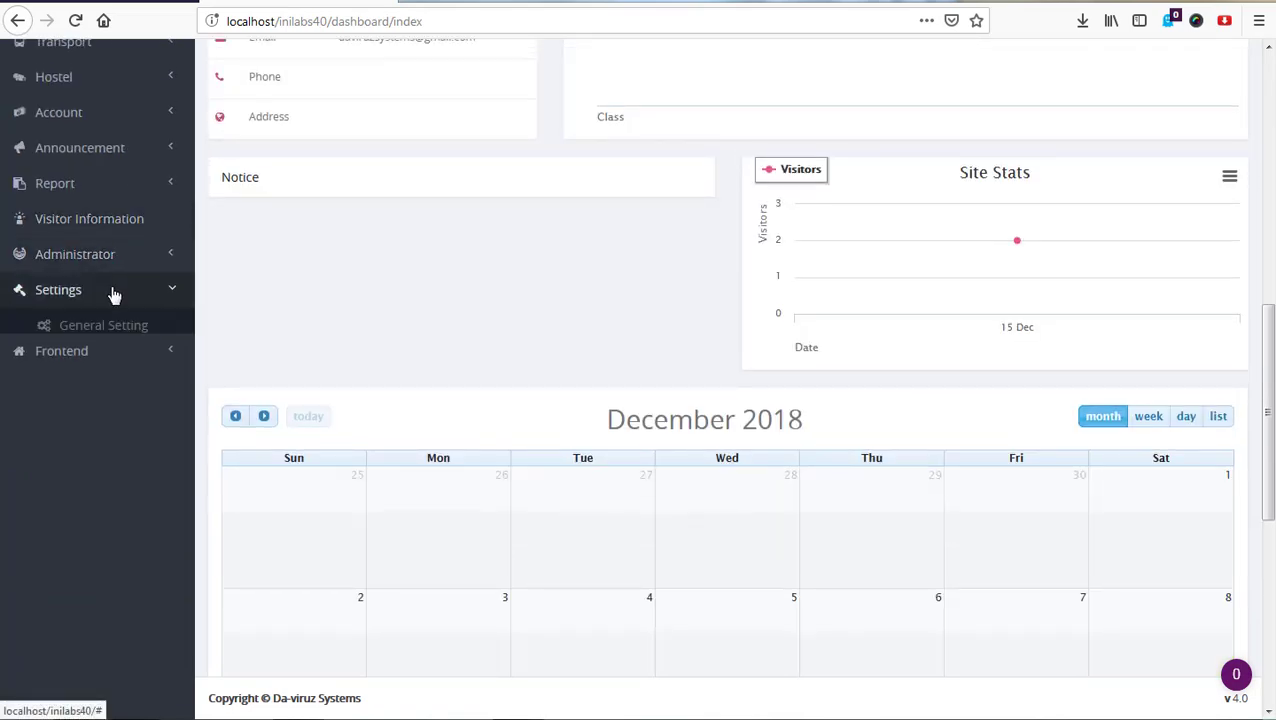
click(105, 326)
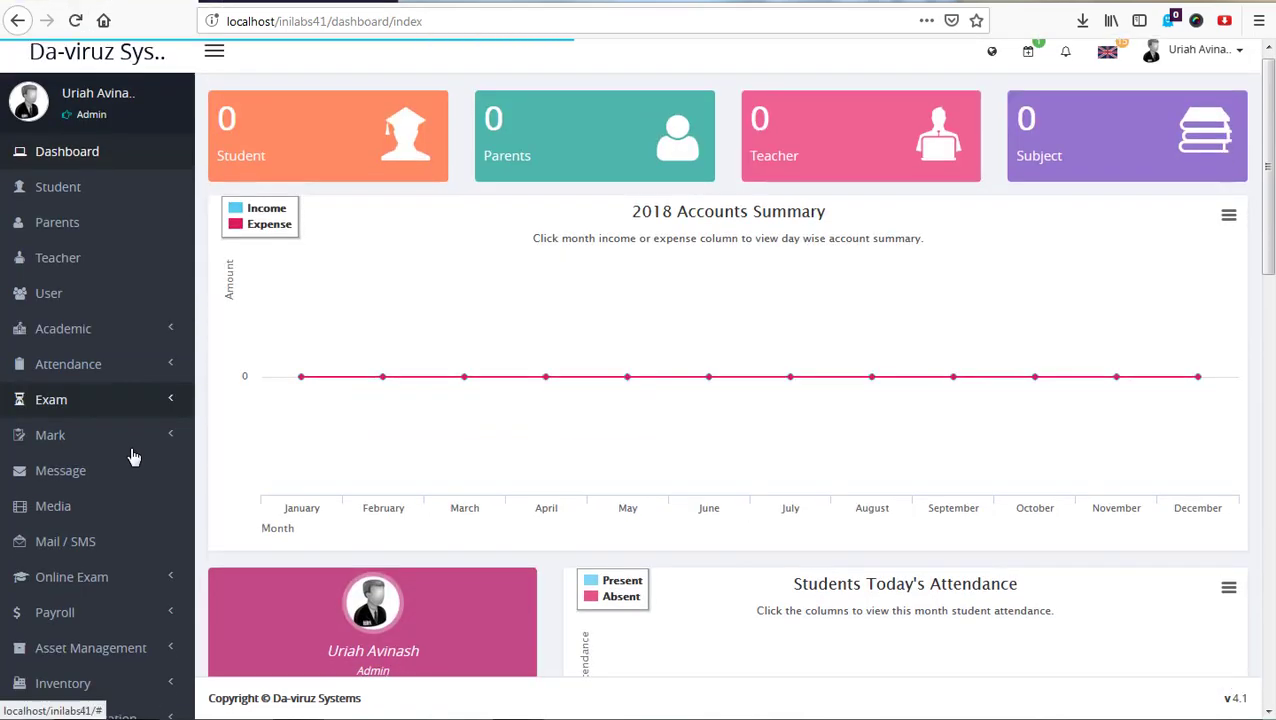
Open Settings > General Setting in the v4.1 install.
scroll(133, 457, down, 10)
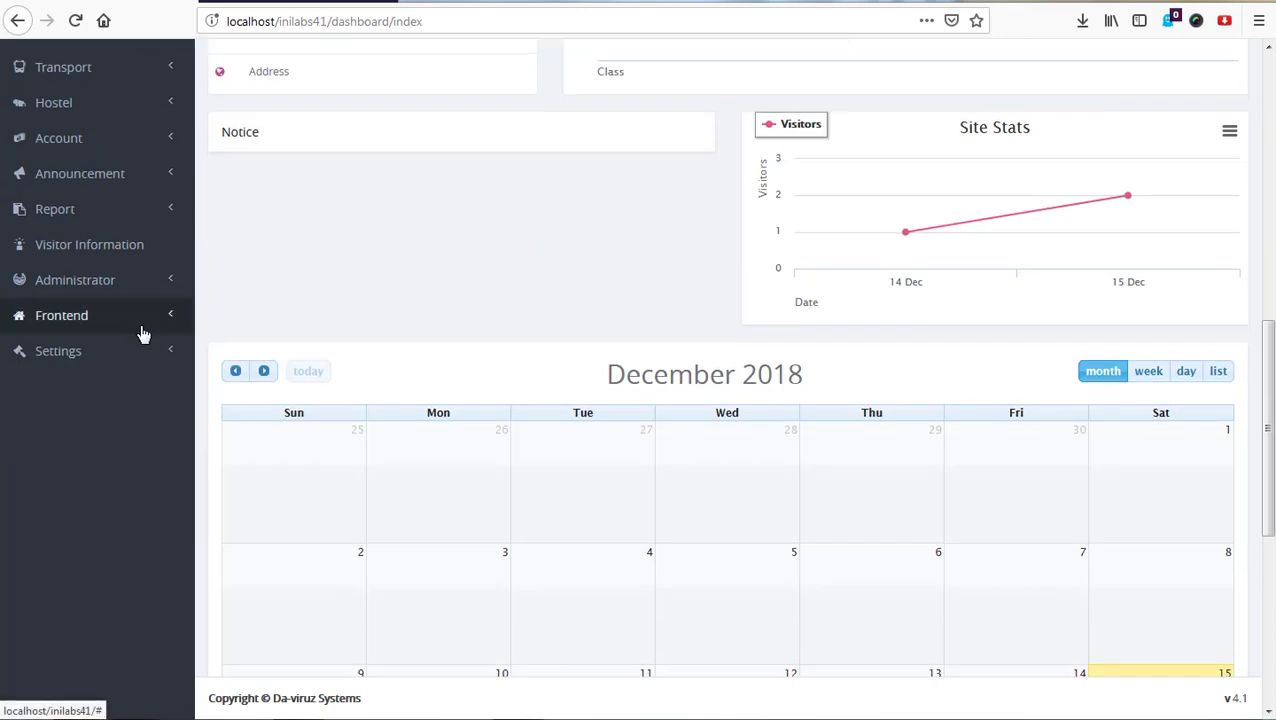
click(150, 350)
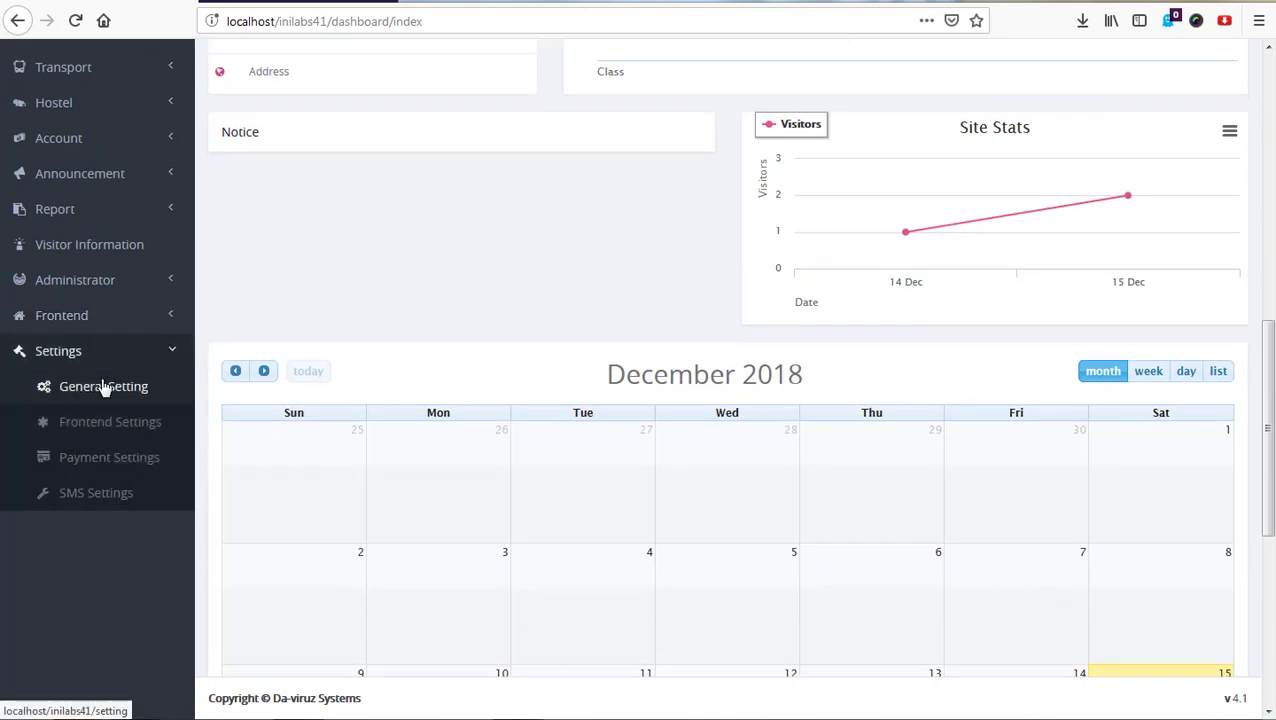
click(104, 386)
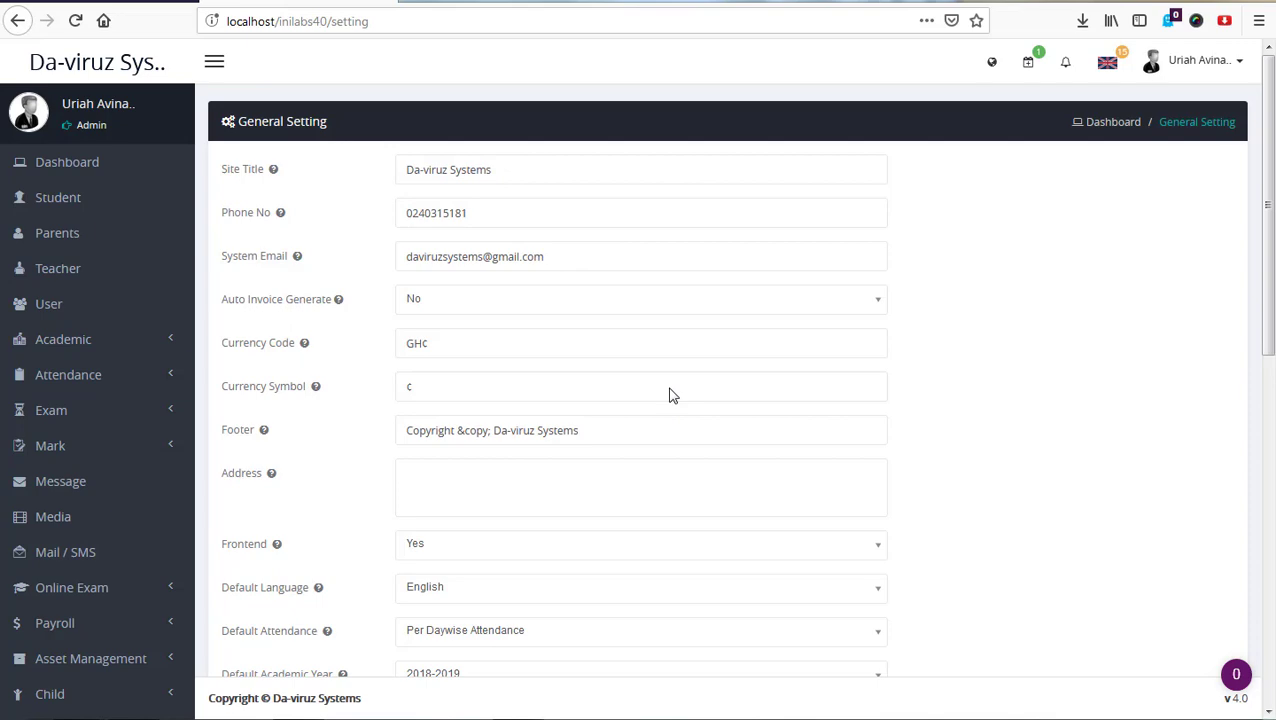
Scroll down through the v4.0 General Setting form.
scroll(390, 385, down, 10)
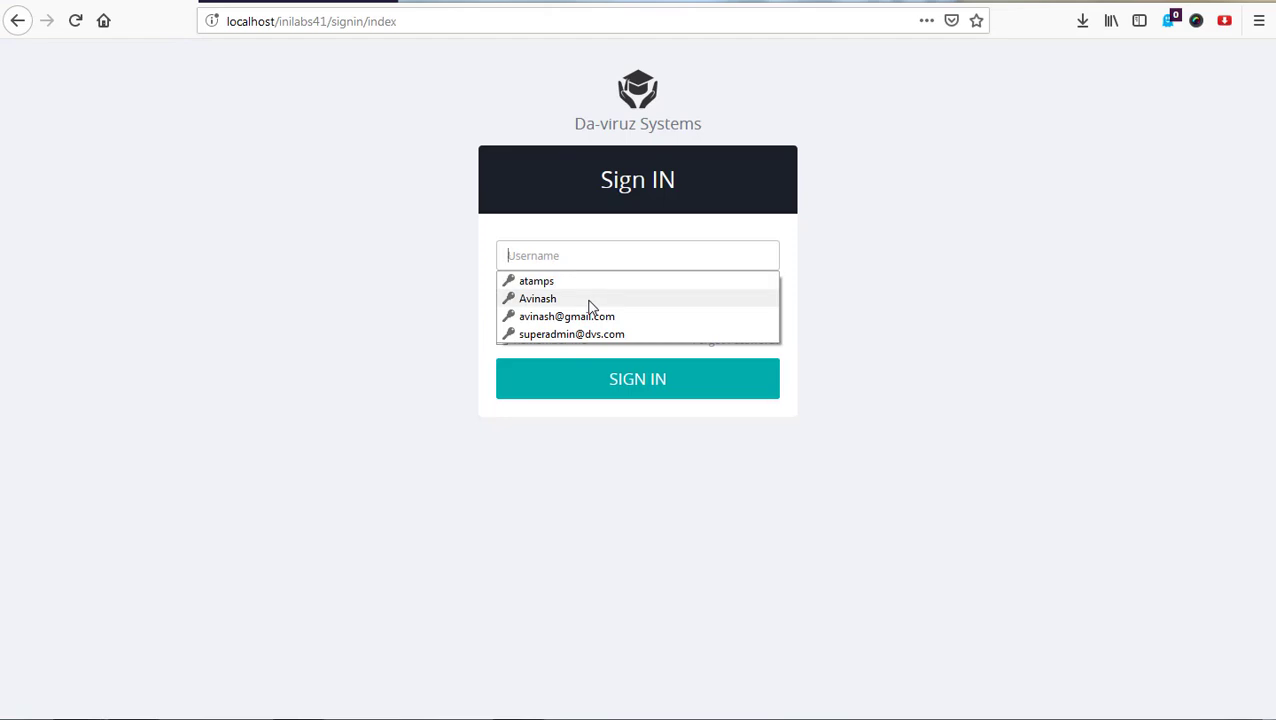
Sign in to the v4.1 install using the saved admin username and password.
click(590, 303)
click(627, 388)
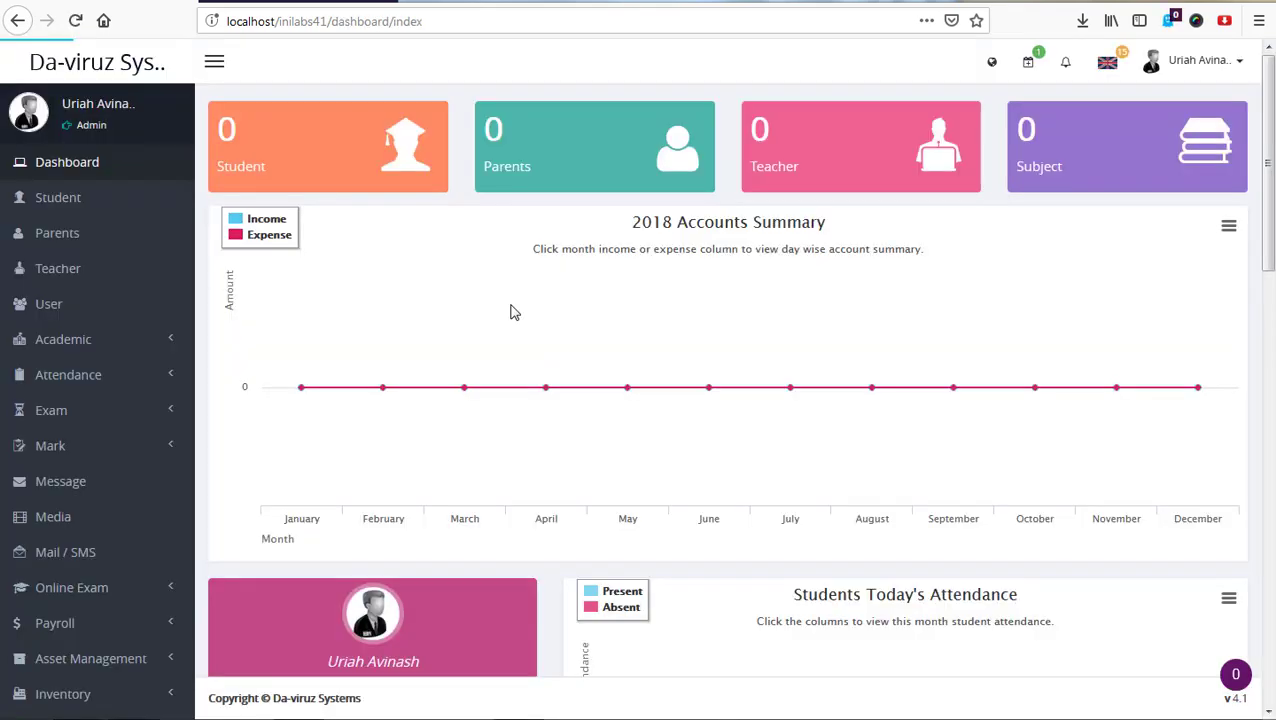
Bring up the v4.1 General Setting page with site title Da-viruz Systems and currency GHc.
scroll(143, 326, down, 5)
scroll(126, 539, down, 4)
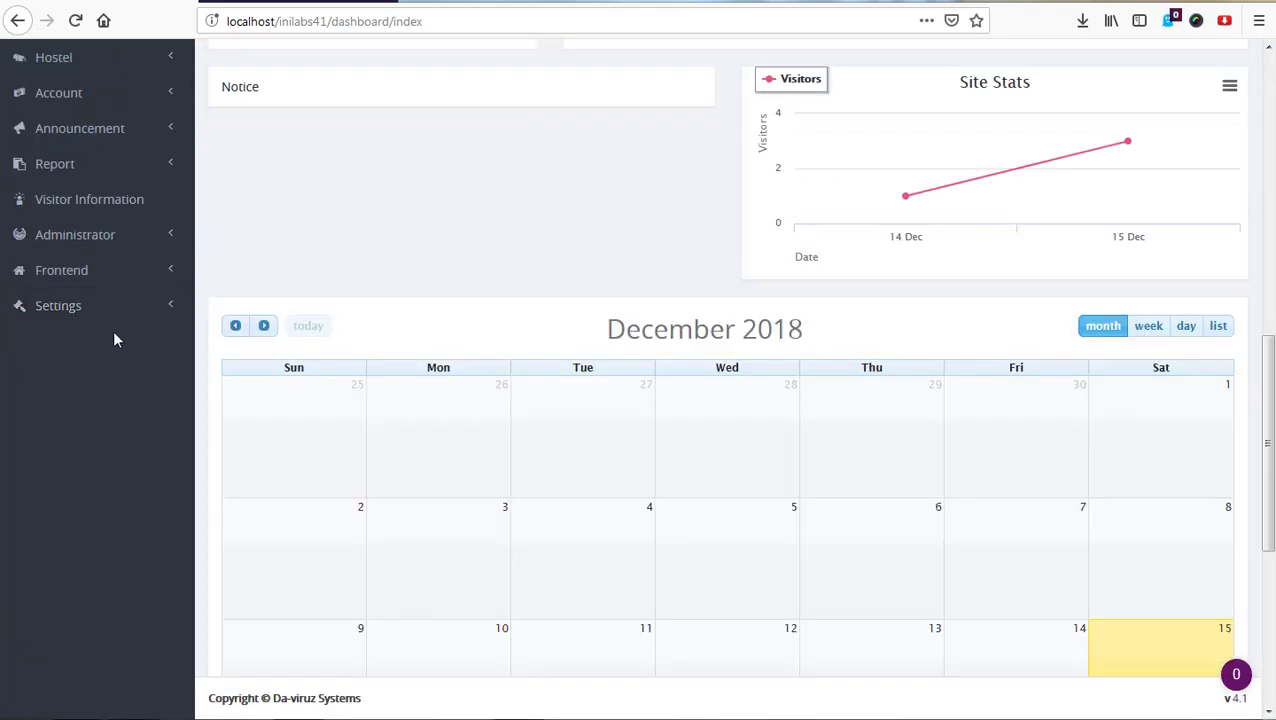
click(114, 306)
click(94, 350)
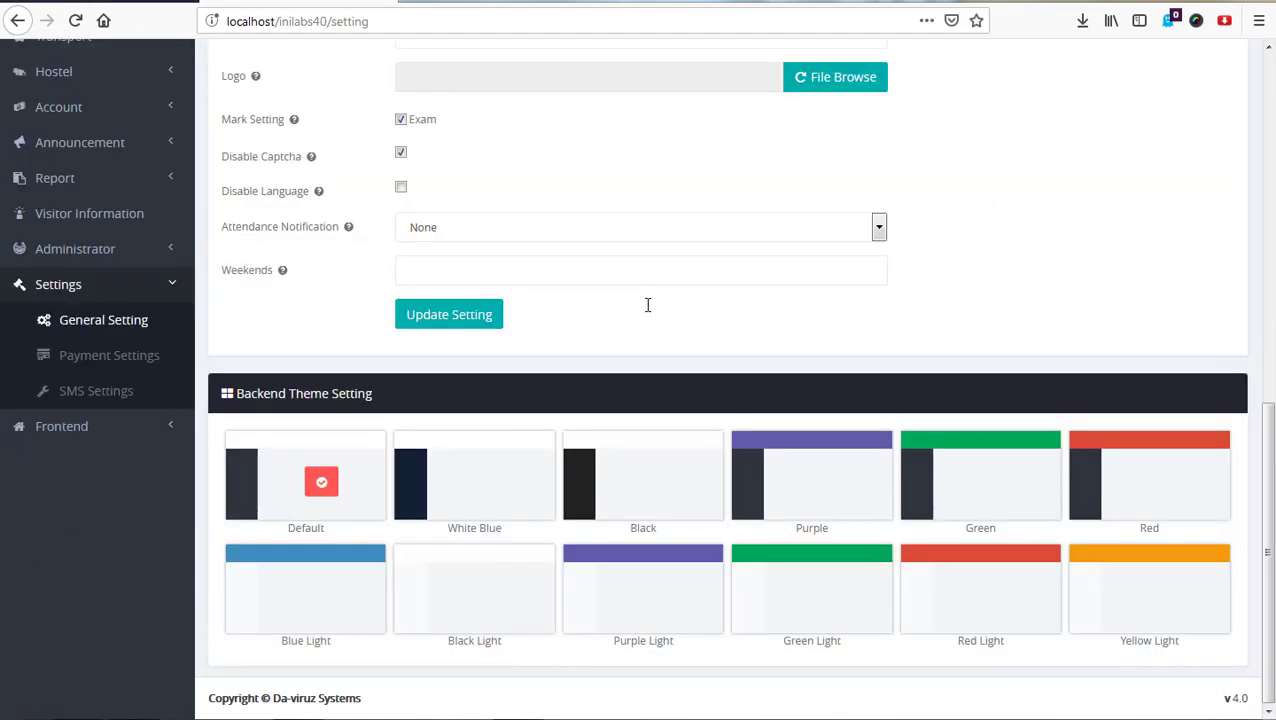
scroll(632, 305, up, 10)
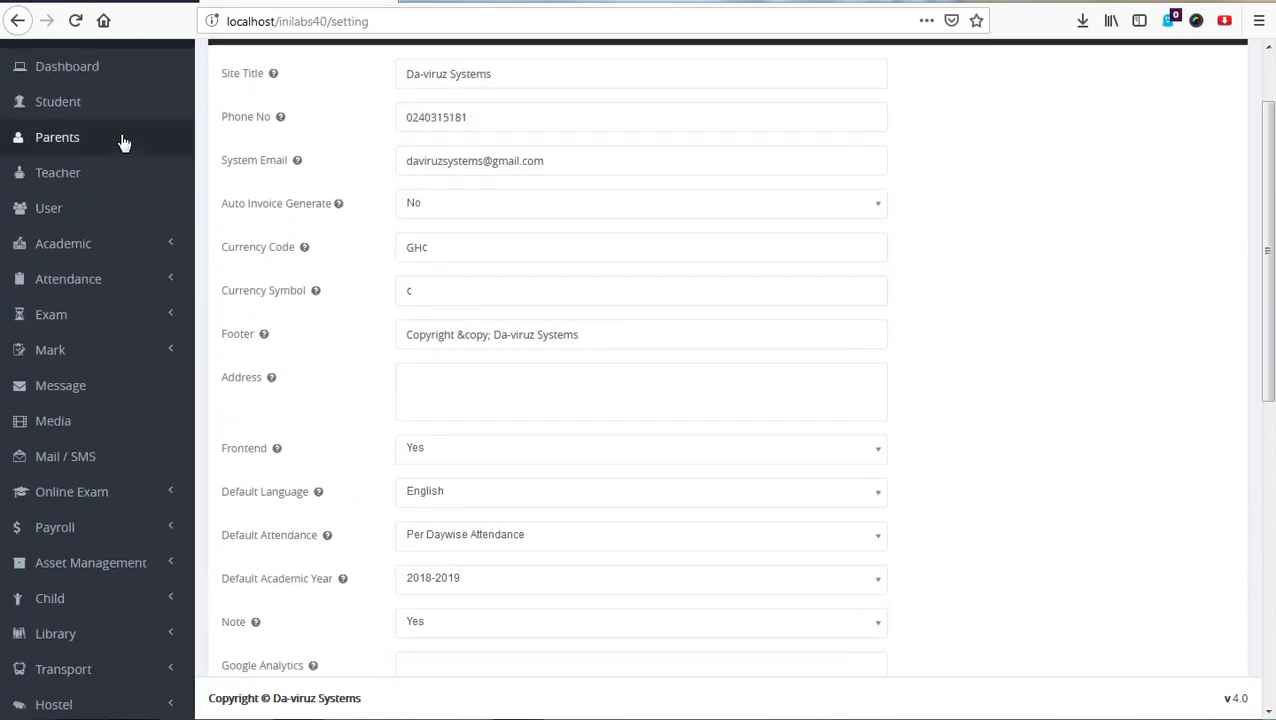
click(115, 2)
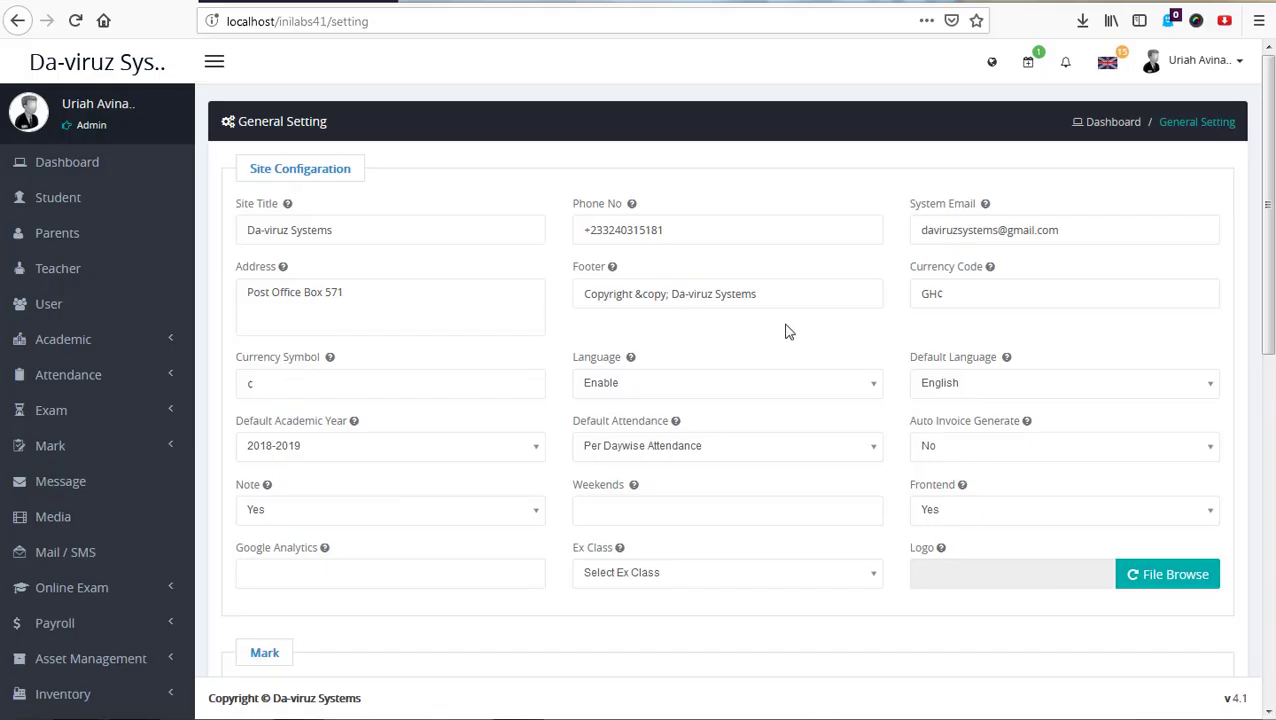
Scroll the v4.1 General Setting form down to the Exam marking, Captcha and attendance options.
scroll(783, 337, down, 2)
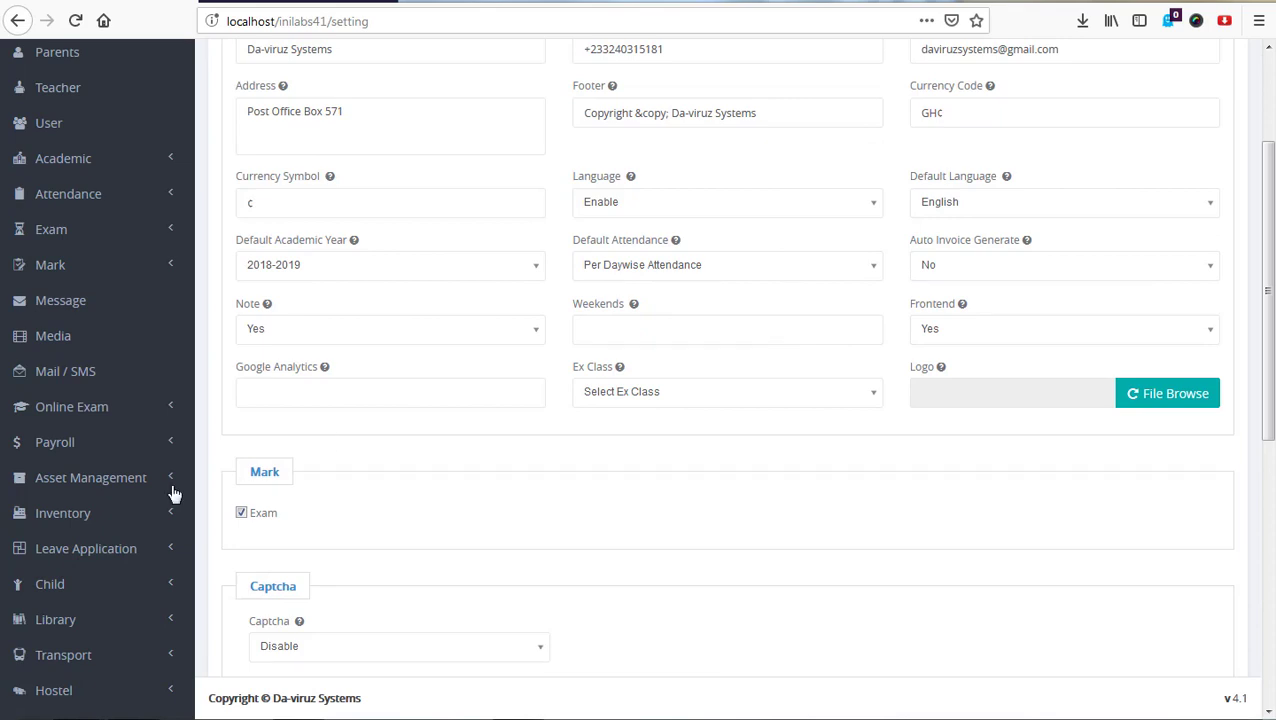
scroll(150, 490, down, 5)
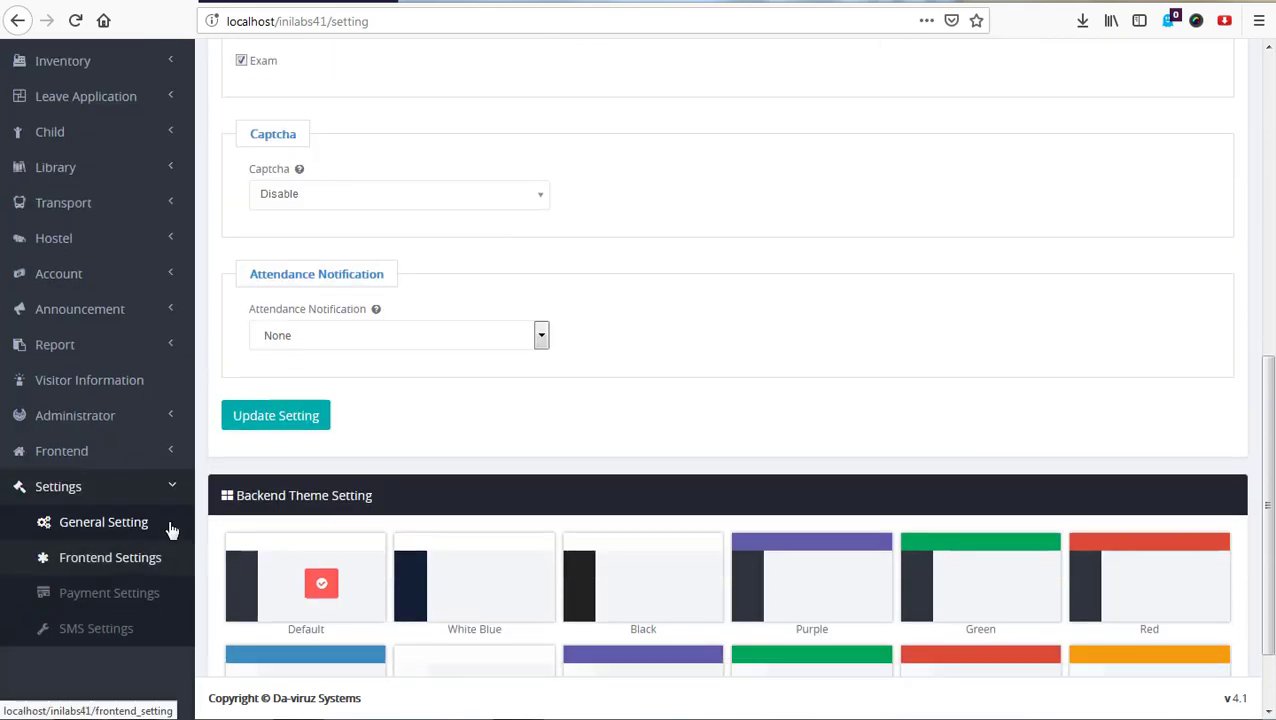
Expand Administrator in the v4.1 sidebar and go to its Import page.
click(156, 426)
scroll(170, 481, down, 3)
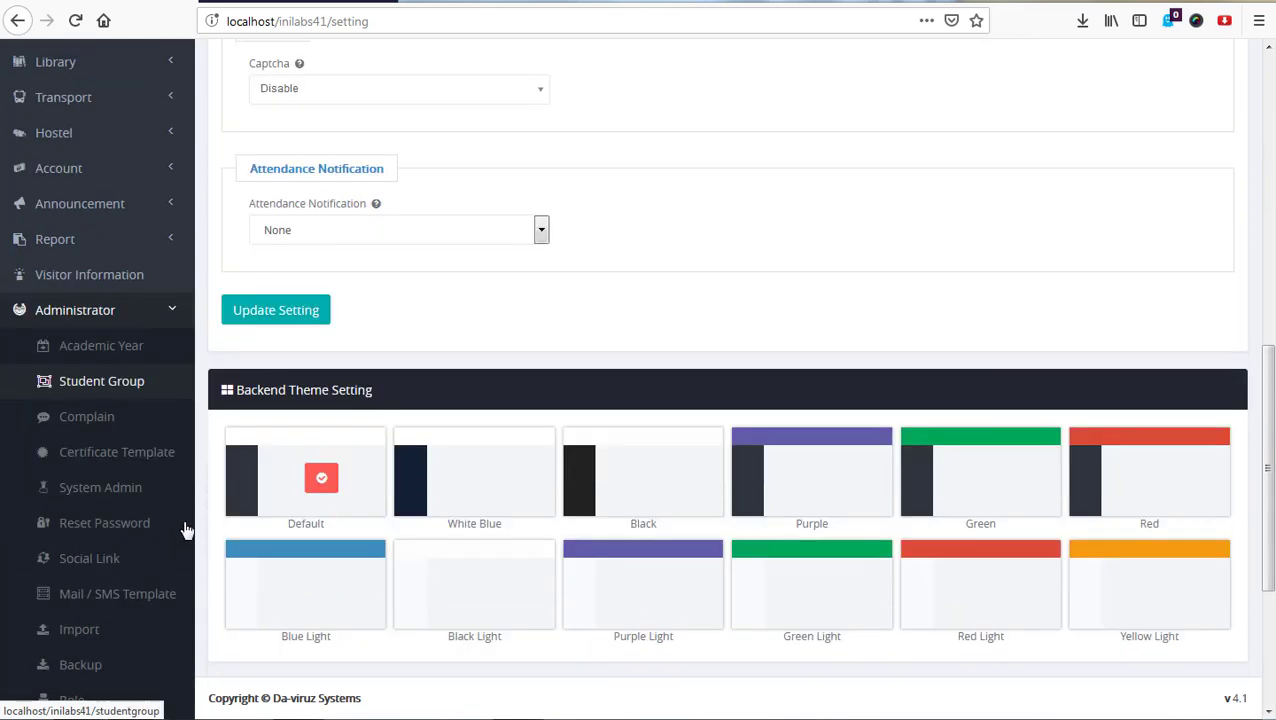
click(80, 464)
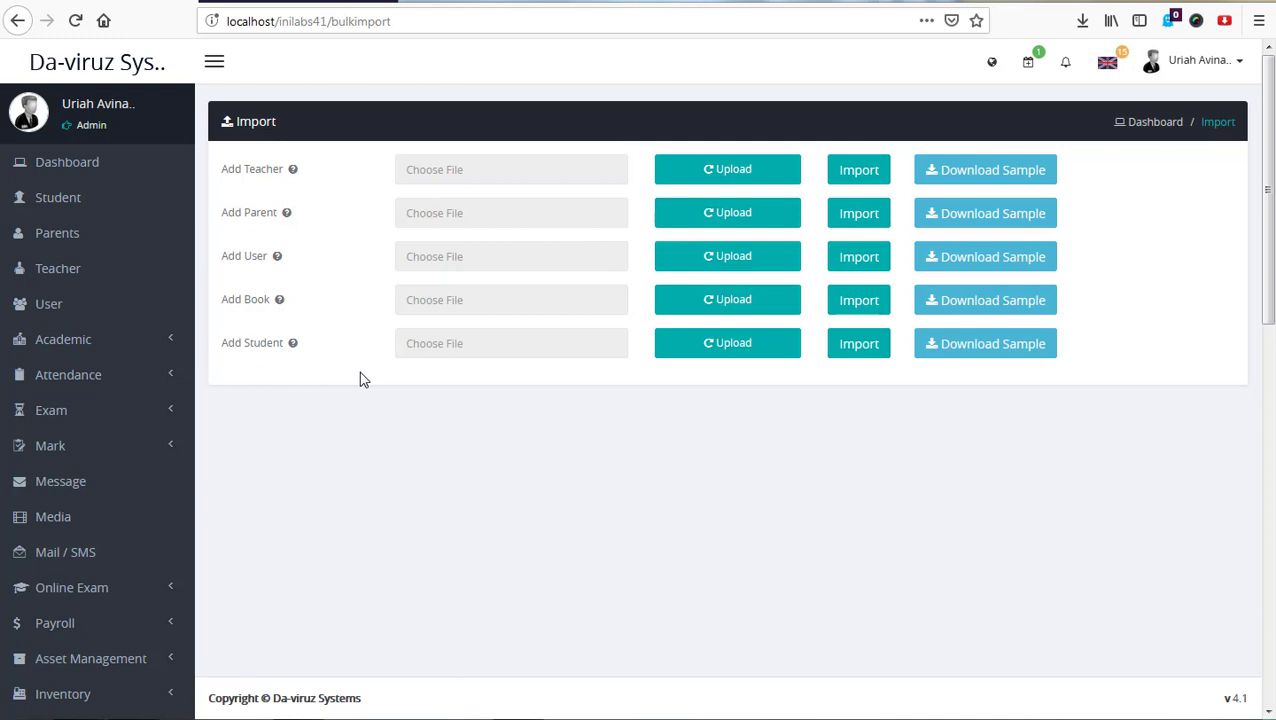
scroll(60, 450, down, 7)
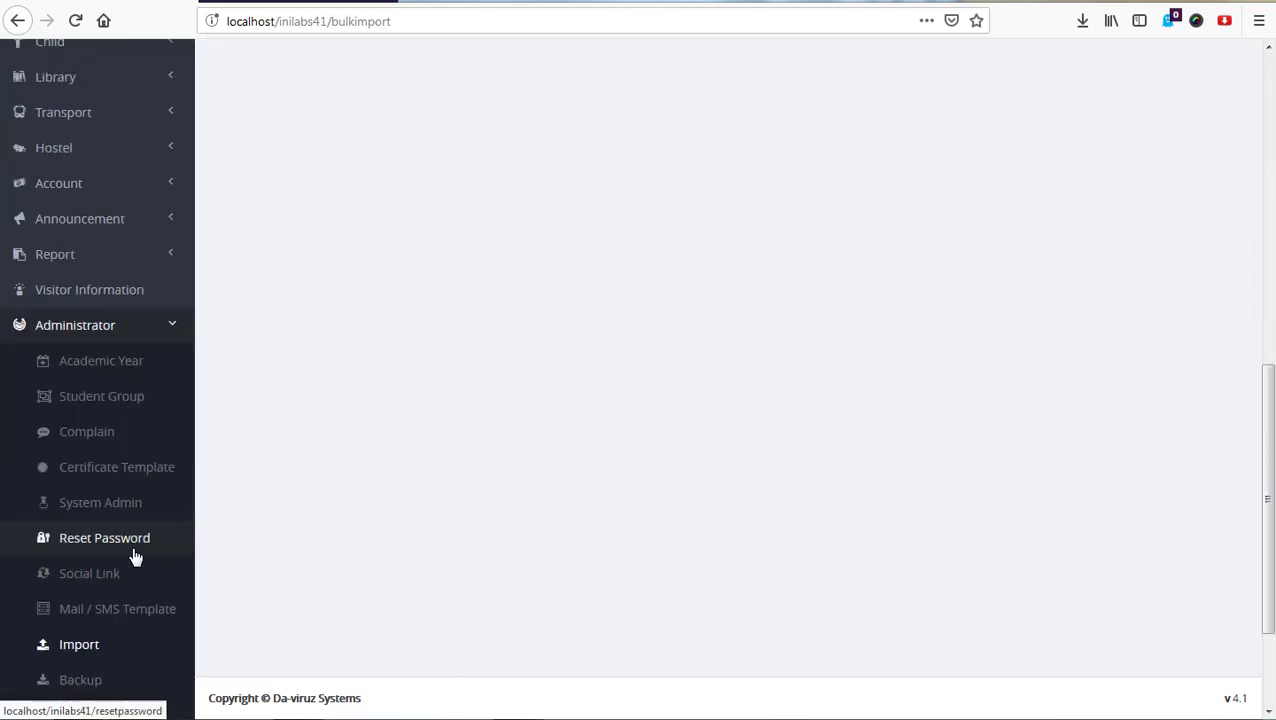